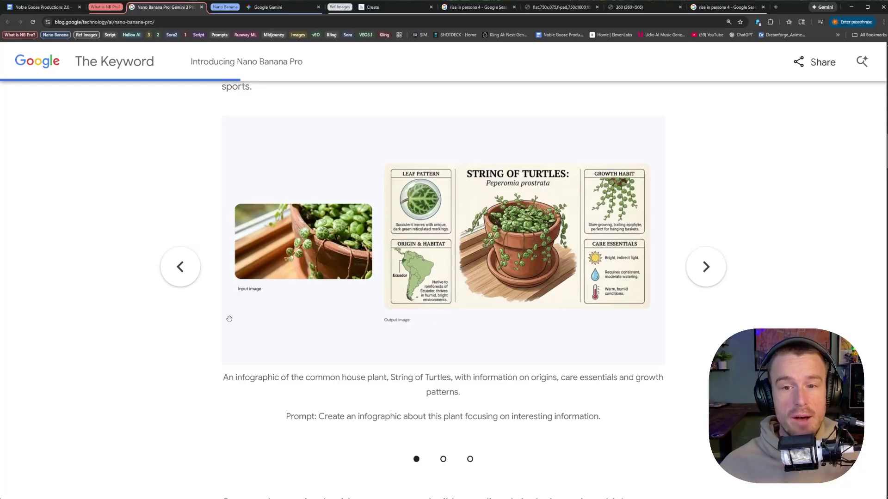
- Browse the Nano Banana Pro examples from the Elaichi Chai infographic down to the fluffy-monsters image
click(706, 266)
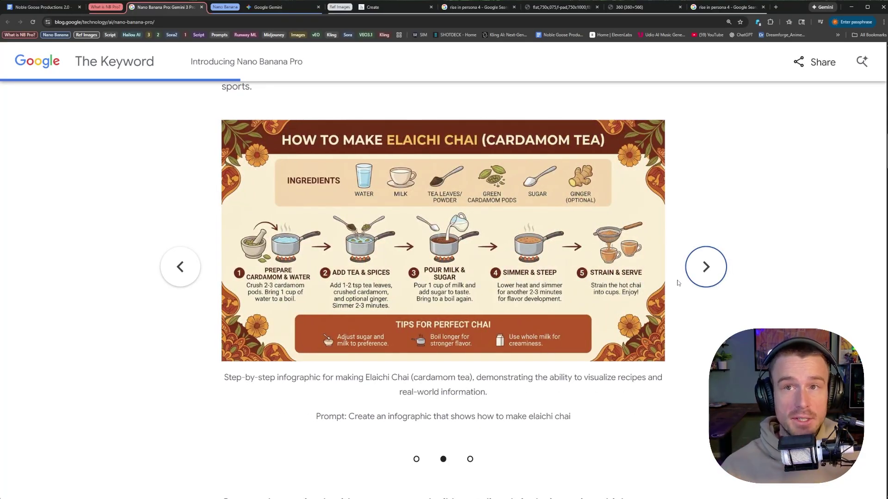
scroll(629, 234, up, 3)
scroll(615, 231, down, 10)
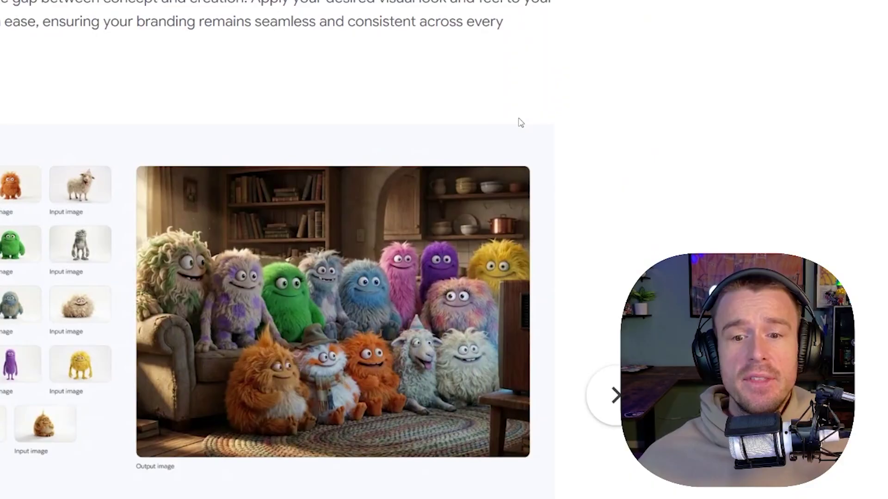
scroll(509, 111, down, 3)
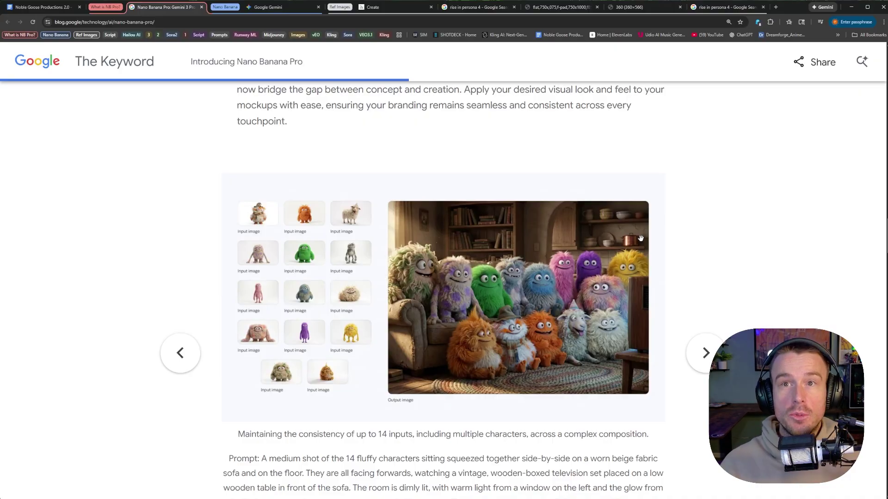
scroll(640, 239, down, 10)
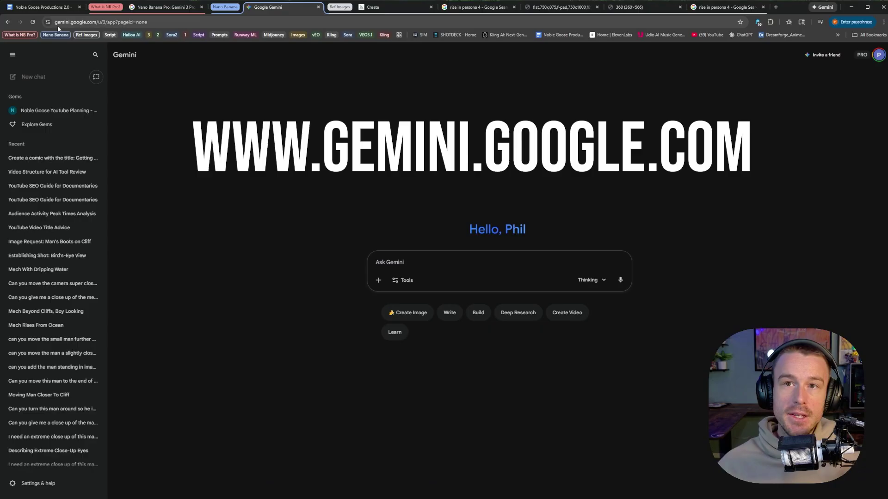
- Enlarge the Gemini page, keep the Thinking model, and switch the prompt to Create Images
key(ctrl+plus)
key(ctrl+plus)
key(ctrl+plus)
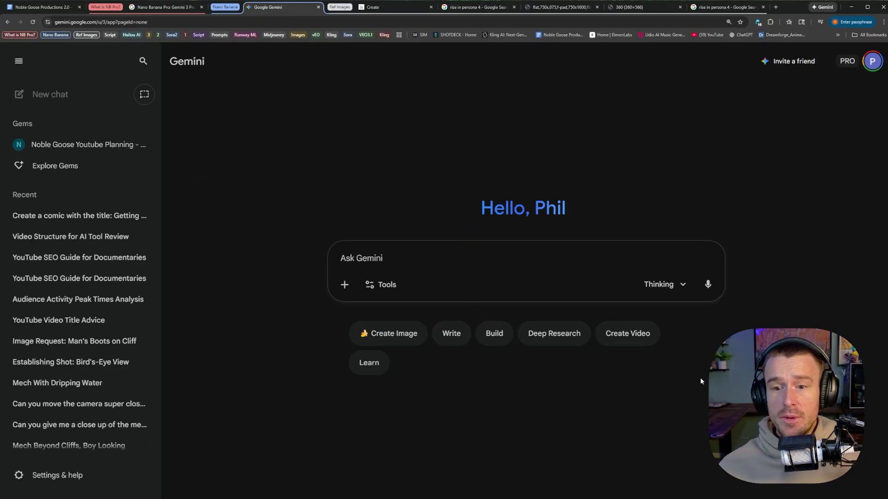
click(677, 287)
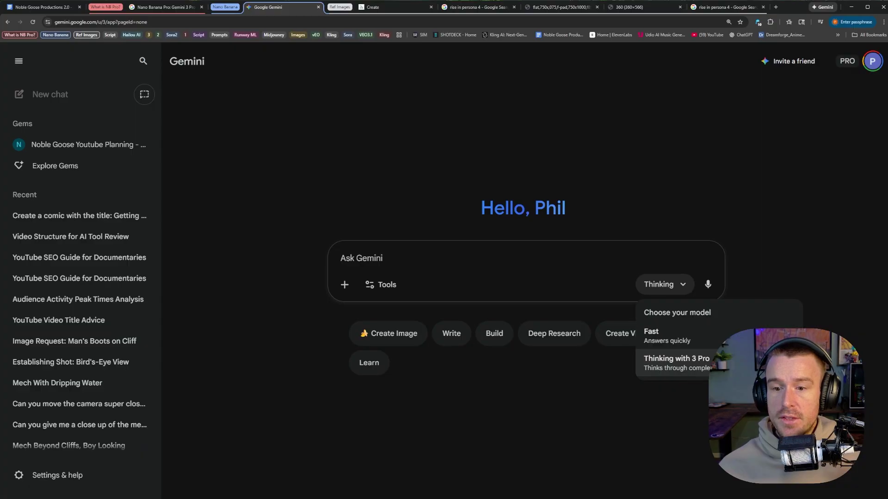
click(698, 365)
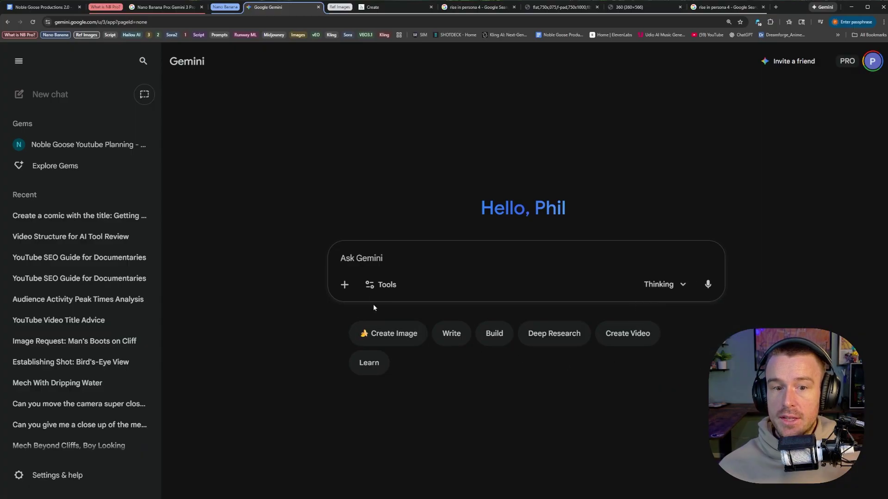
click(380, 284)
click(414, 356)
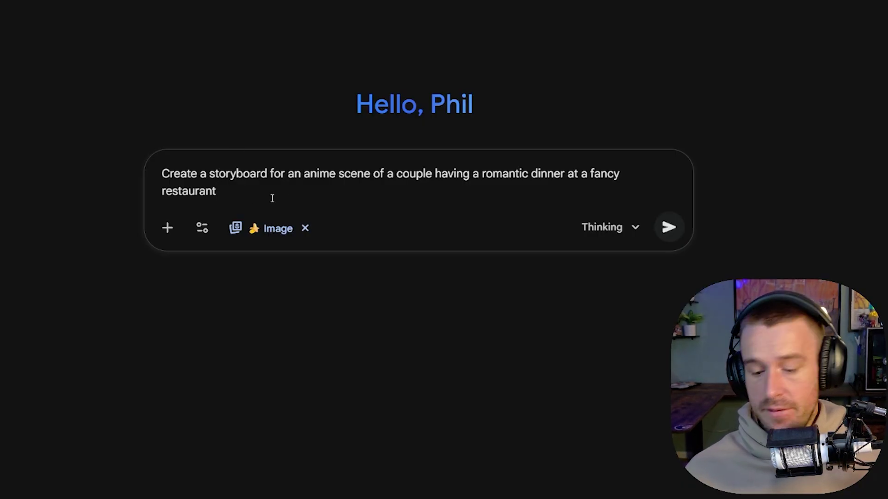
- Finish the anime storyboard prompt with a period and send it to Gemini
text(.)
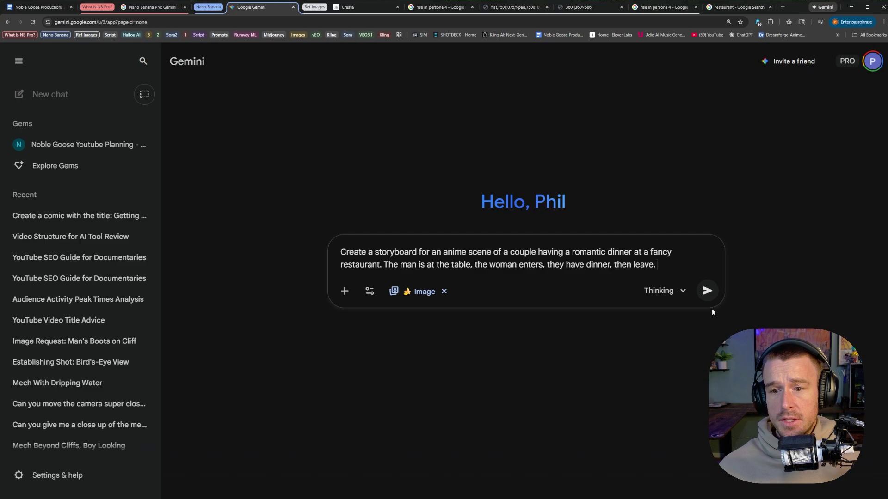
click(707, 291)
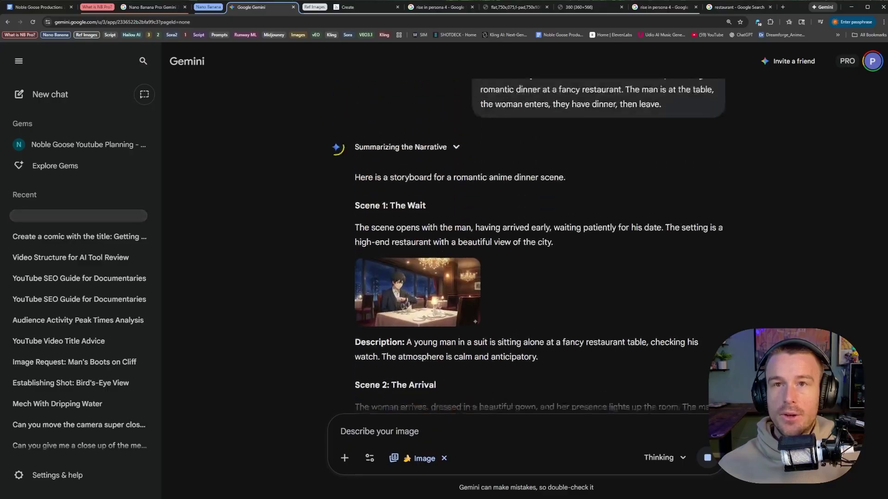
scroll(443, 242, down, 2)
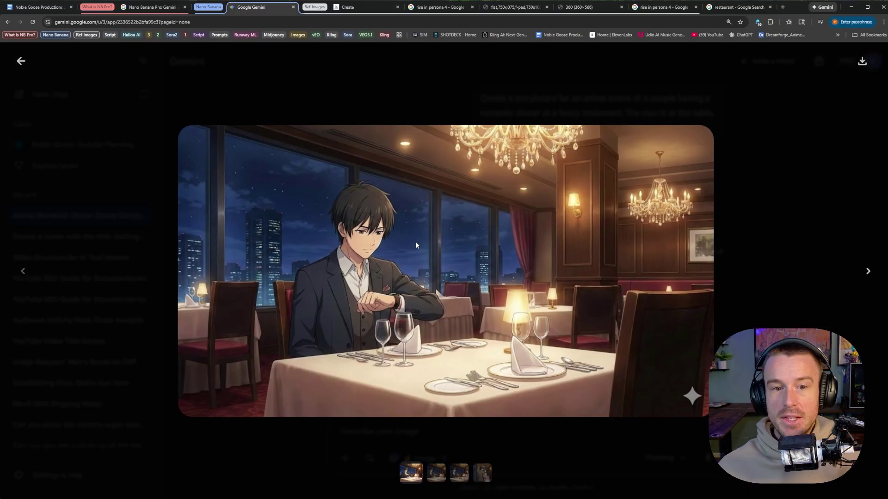
key(Escape)
scroll(413, 245, down, 5)
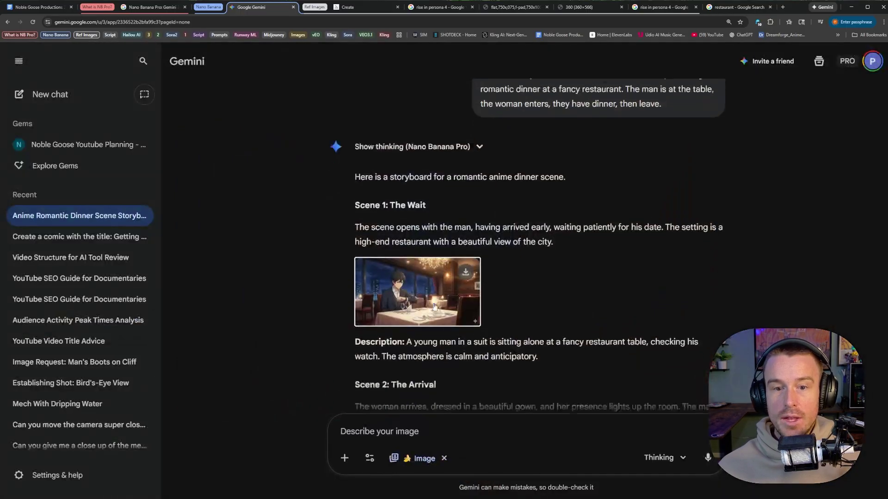
click(392, 235)
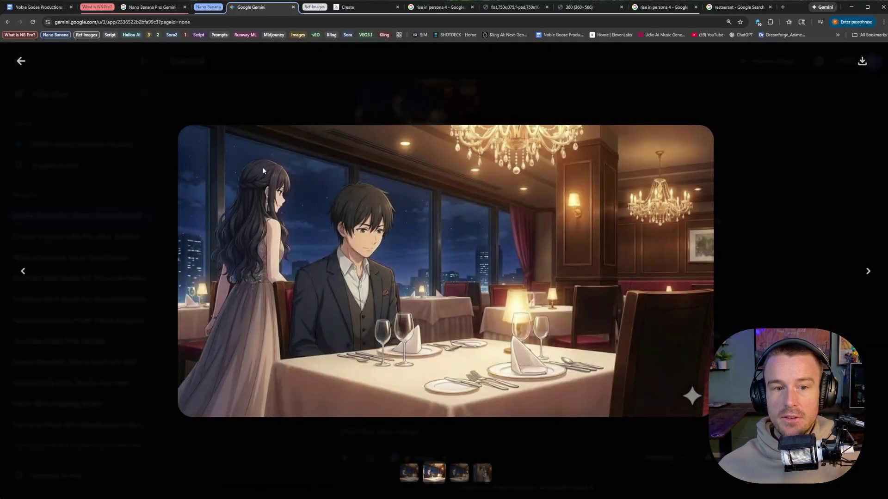
key(Escape)
scroll(414, 245, down, 5)
click(417, 222)
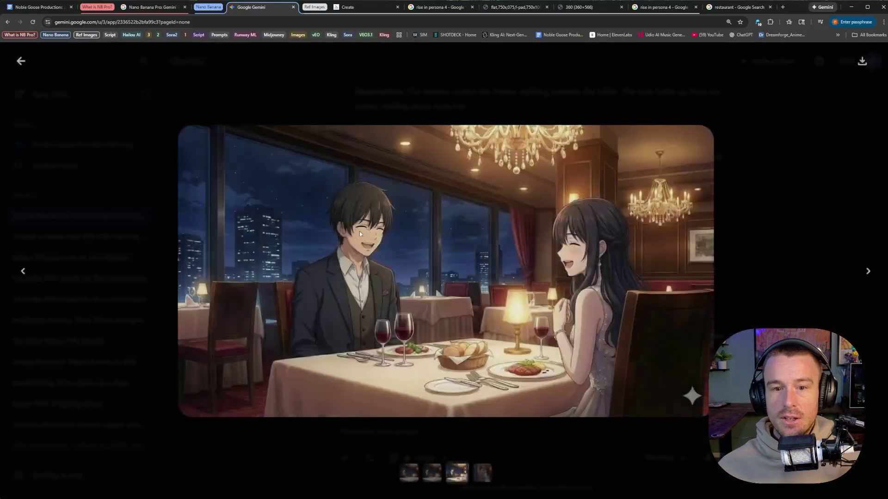
key(Escape)
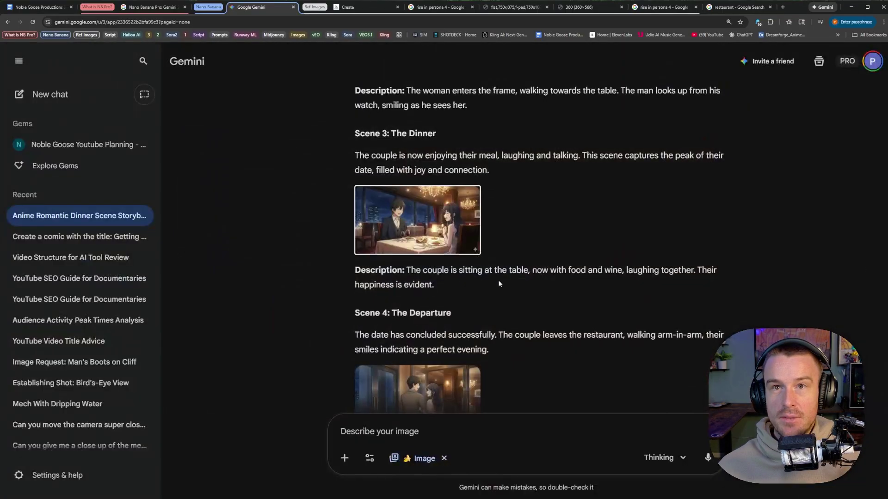
scroll(498, 279, down, 3)
click(450, 273)
key(Escape)
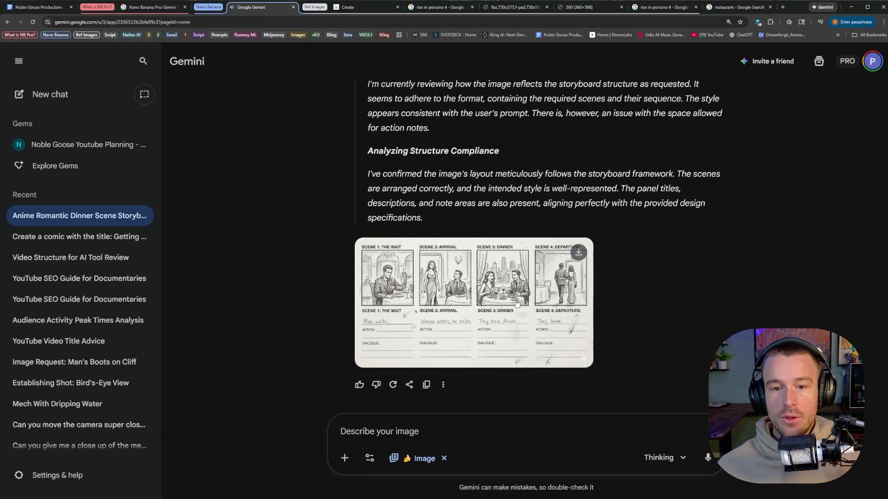
- View the four-panel pencil-sketch storyboard sheet full size, then close it
click(519, 305)
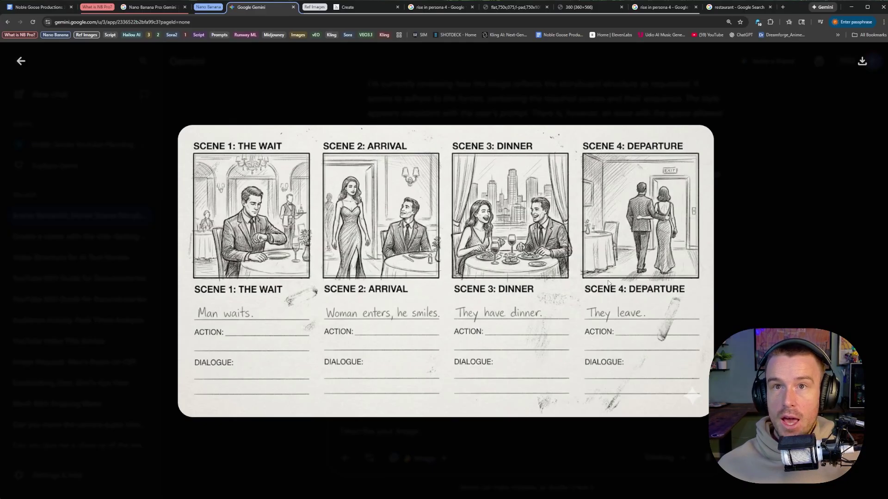
key(Escape)
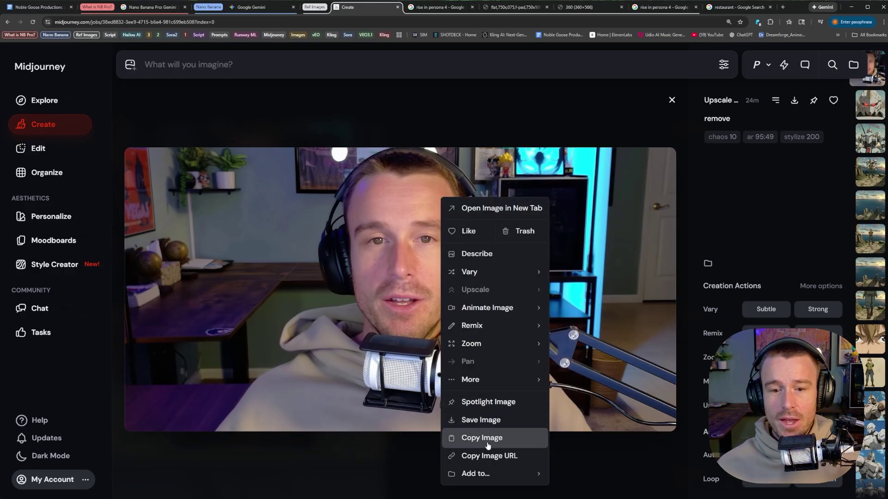
- Copy the man's photo from Midjourney
click(487, 443)
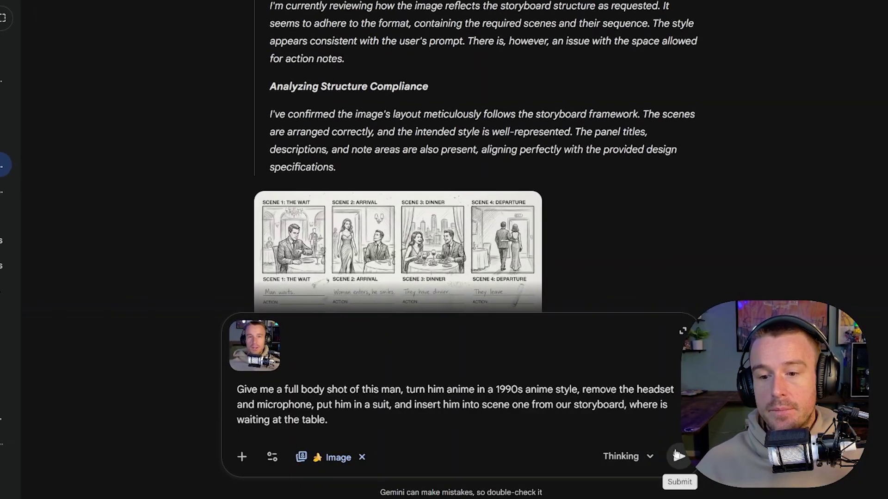
- Submit the request to turn the man into a suited 1990s anime character in scene one
click(685, 457)
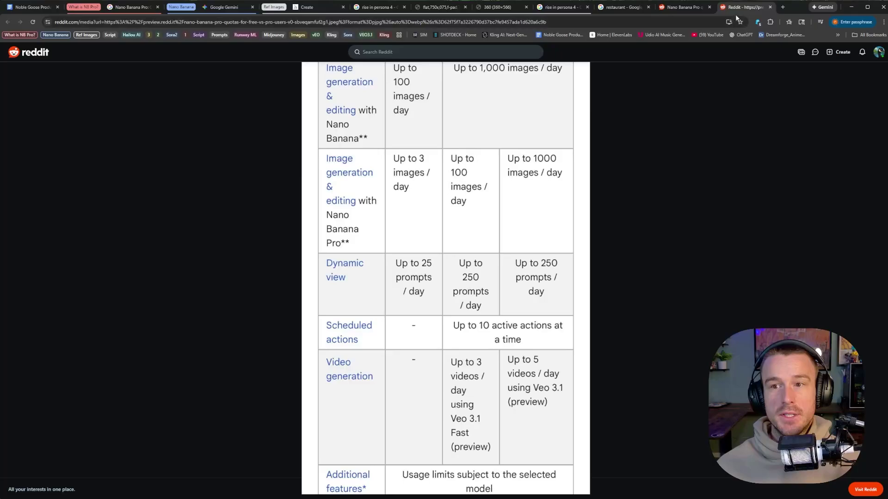
- Move the Reddit usage-limits page two places to the left among the open pages
drag(738, 11, 622, 9)
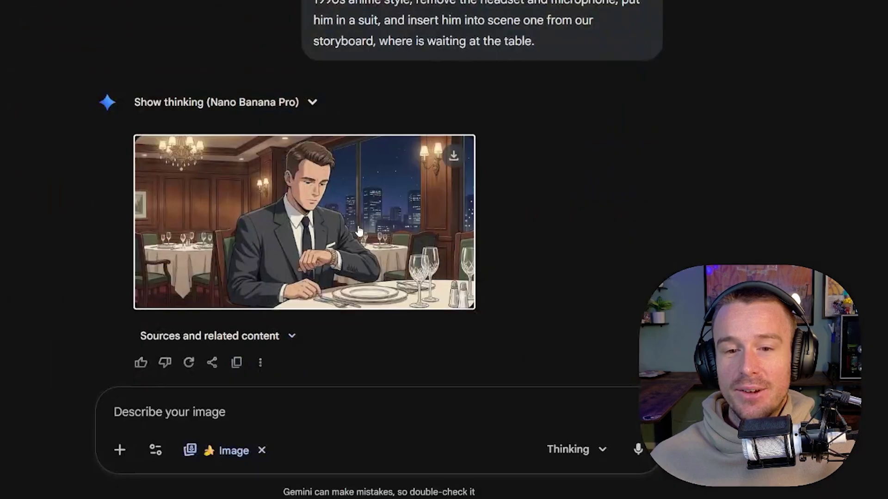
click(268, 239)
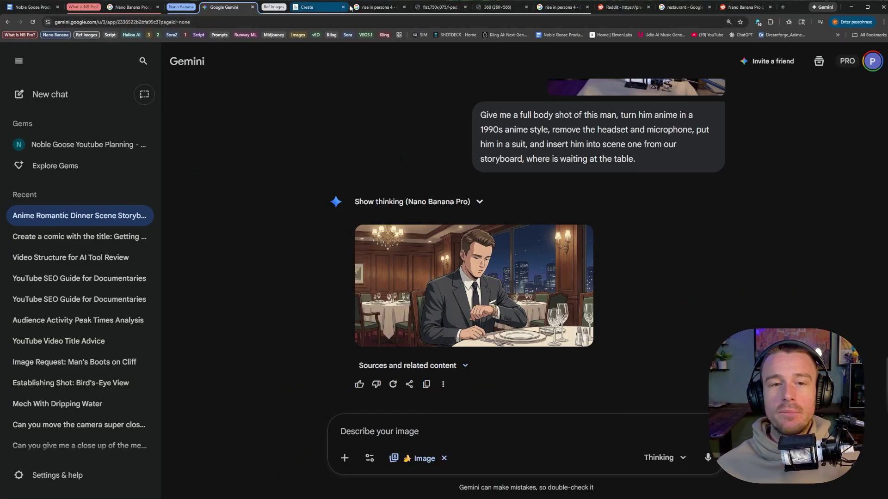
- Paste the anime woman's reference picture into Gemini and send the scene 2 arrival request
click(420, 7)
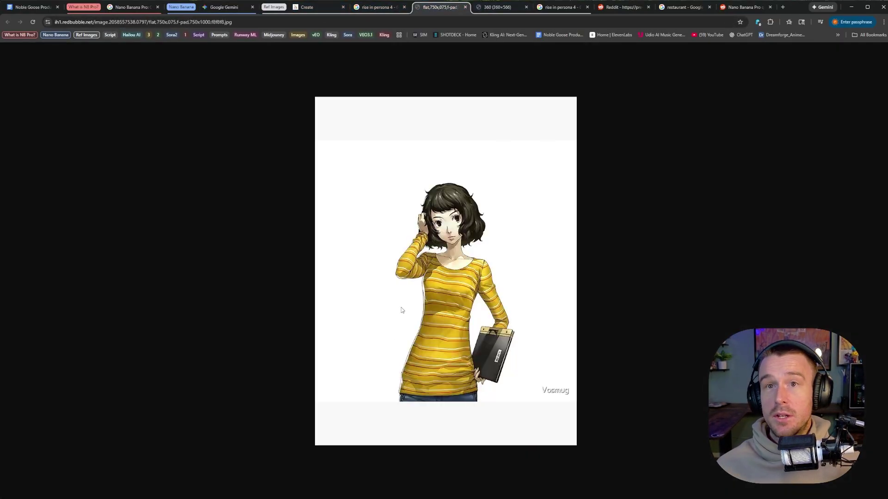
key(ctrl+3)
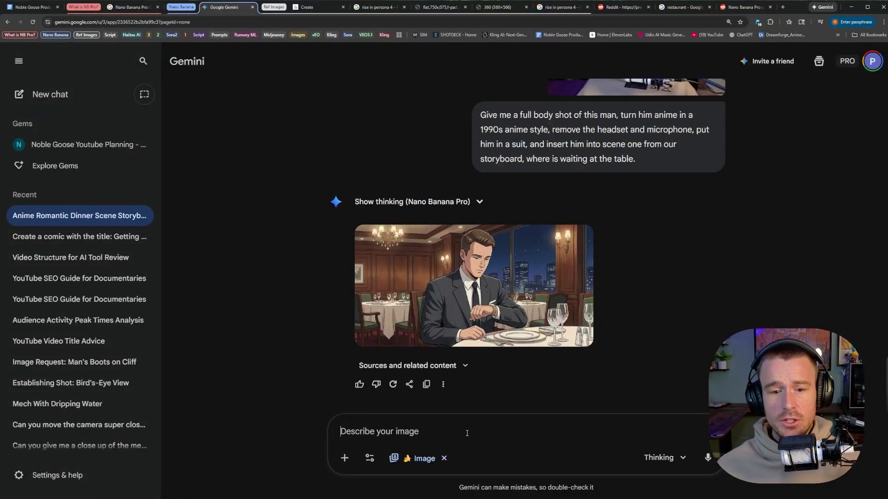
key(ctrl+v)
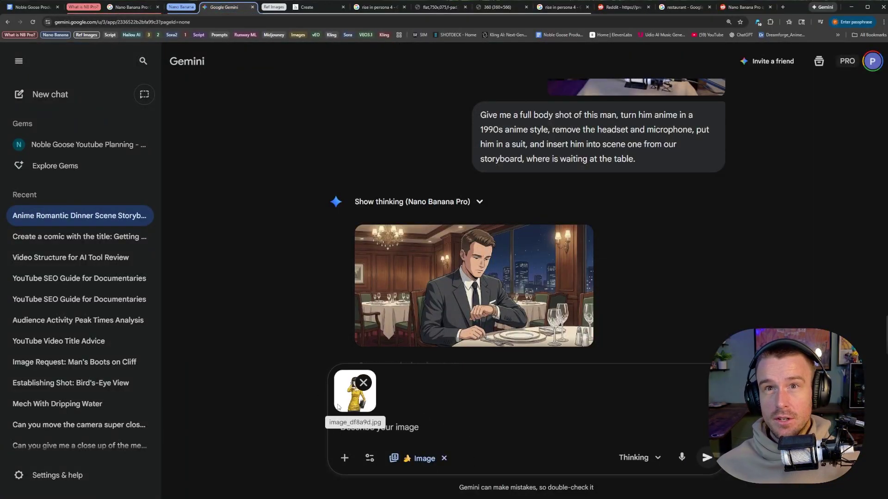
key(Return)
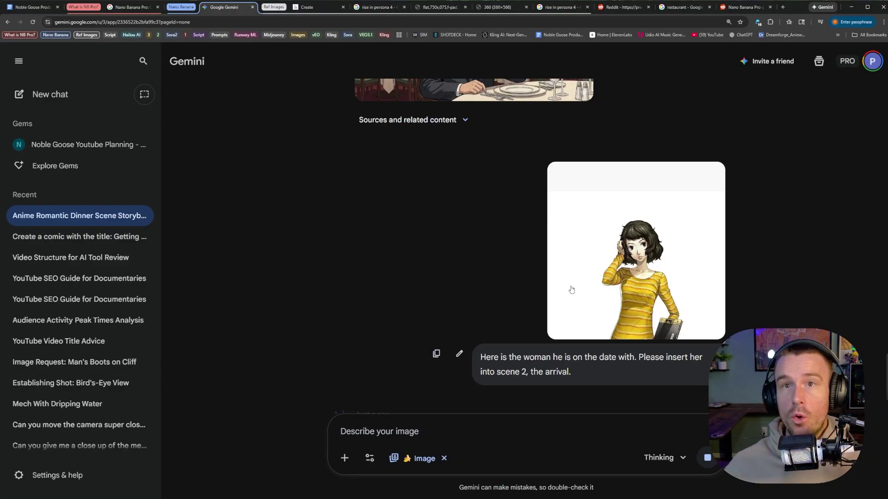
- Inspect the arrival image, the woman beside the suited man's table, at full size
scroll(454, 170, up, 3)
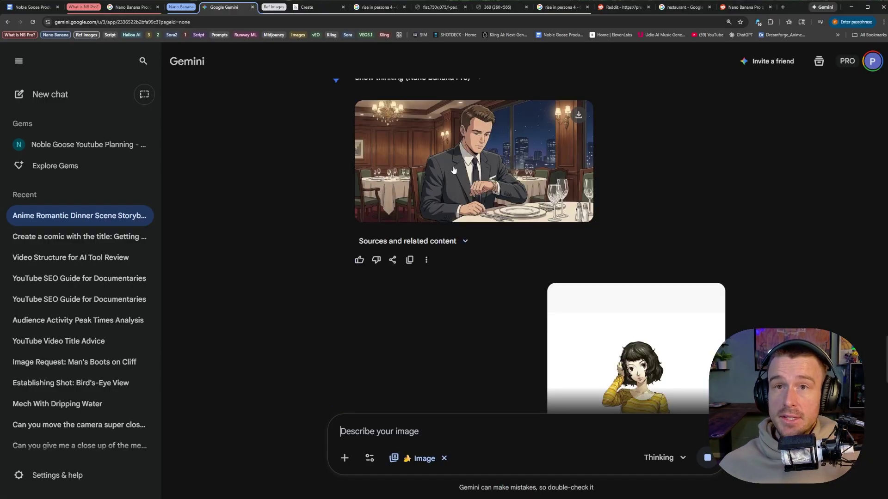
scroll(532, 178, down, 3)
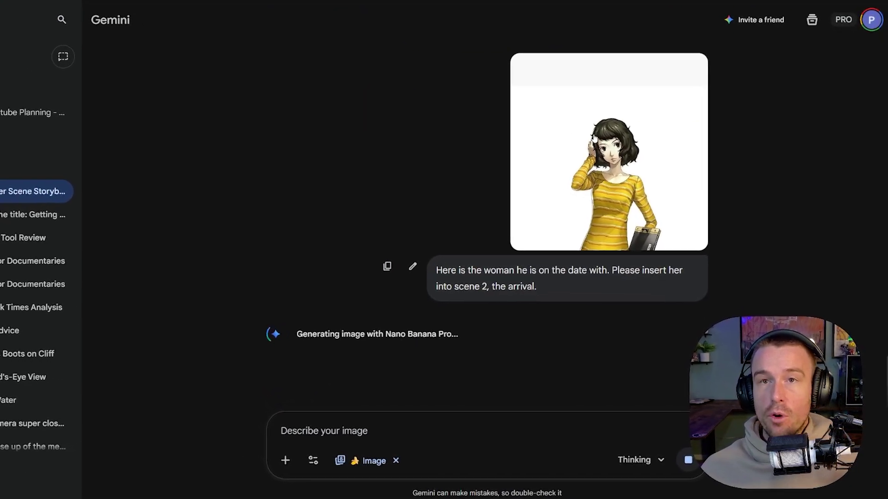
scroll(573, 138, up, 5)
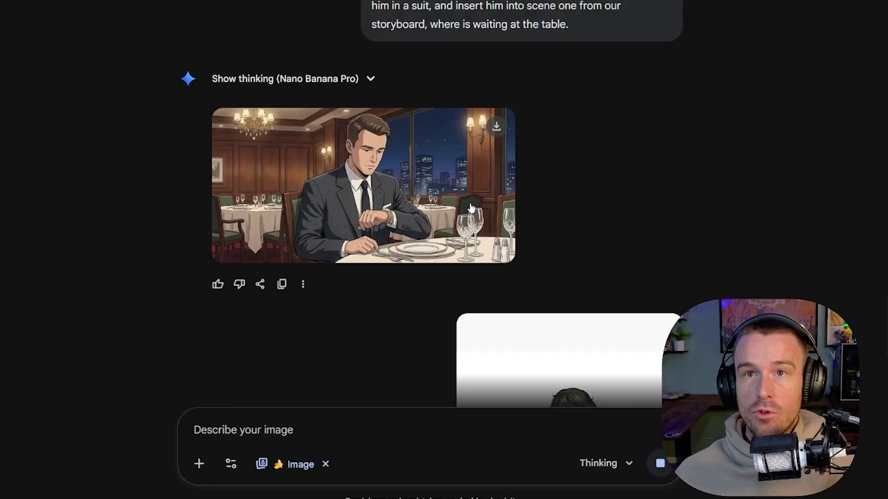
click(573, 366)
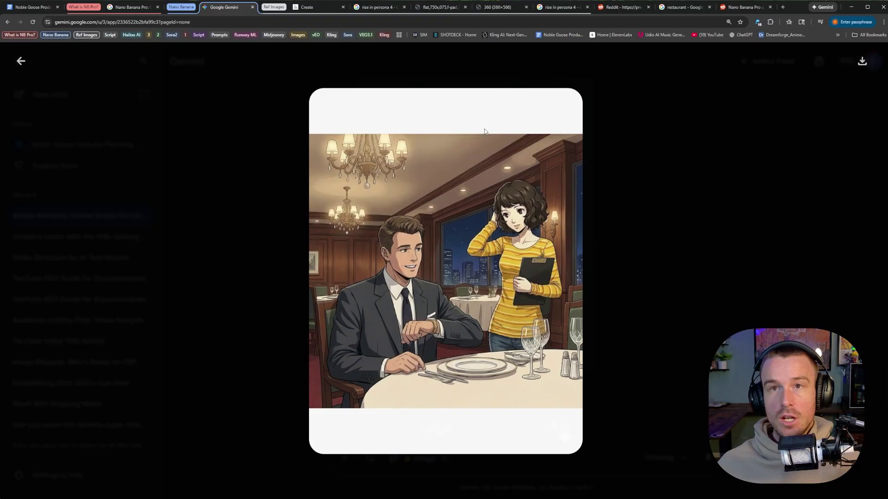
key(Escape)
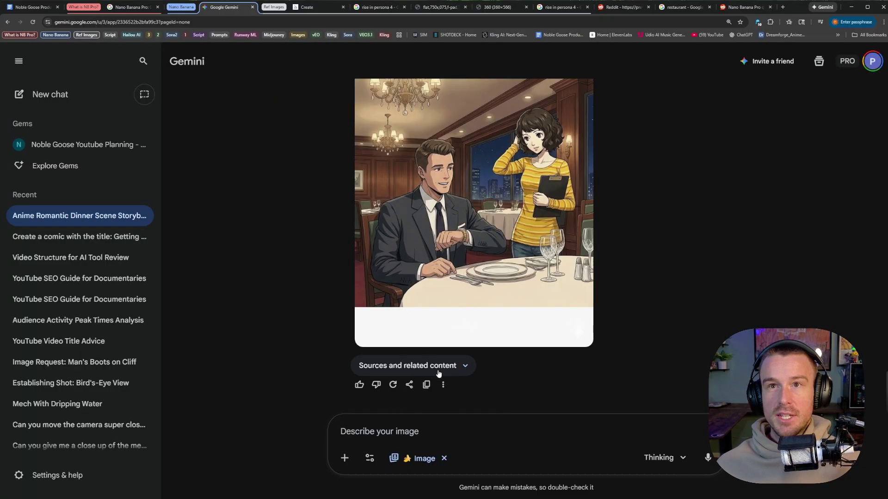
- Scroll down to the 16:9 scene 3 image of the couple laughing over dinner
scroll(433, 373, down, 5)
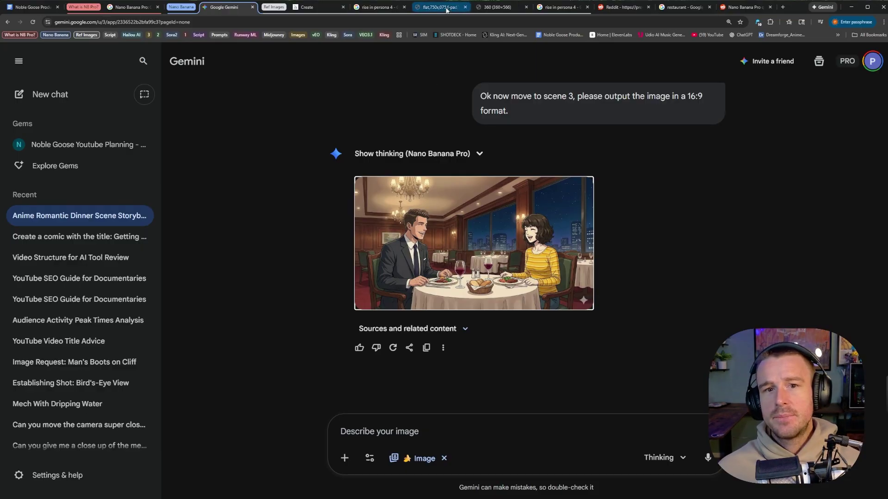
- Paste the copied Rise (Persona 4) image into the Gemini prompt as a reference
click(376, 7)
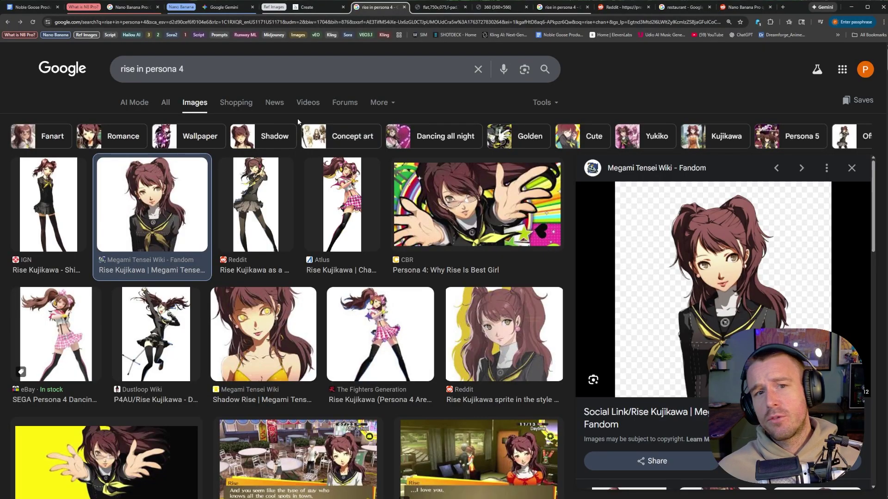
click(224, 7)
key(ctrl+v)
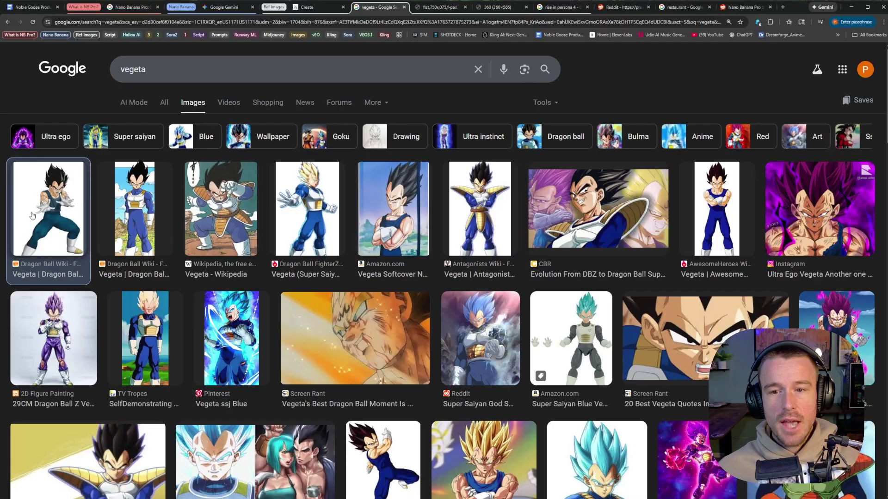
- Replace the old 'vegeta' Google Images search with a search for goku, then type the next query
click(32, 216)
click(333, 66)
key(ctrl+a)
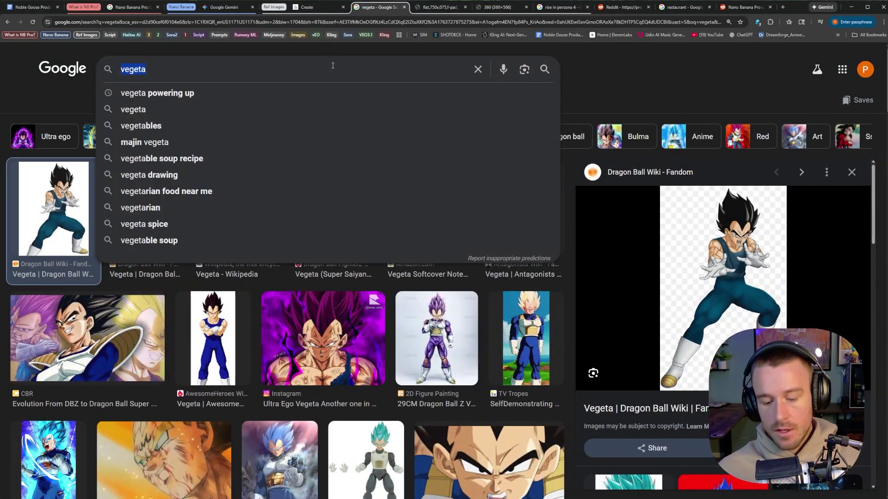
text(goku)
key(Return)
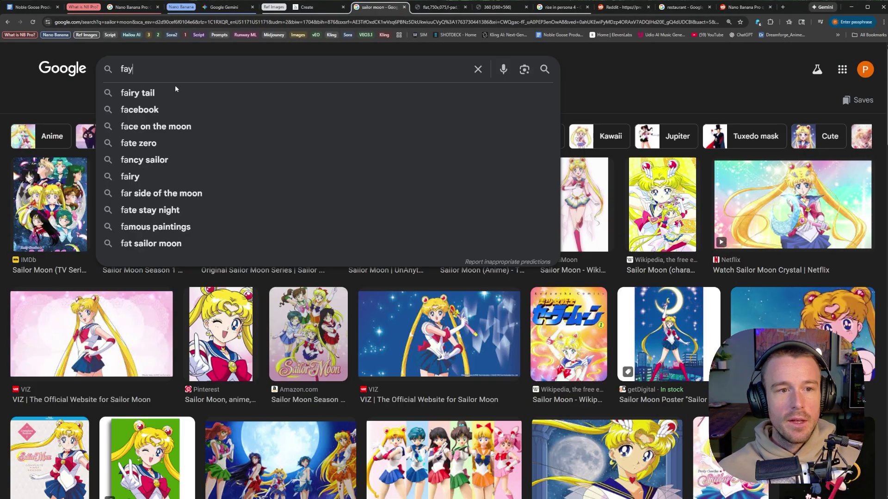
text(e cowbow)
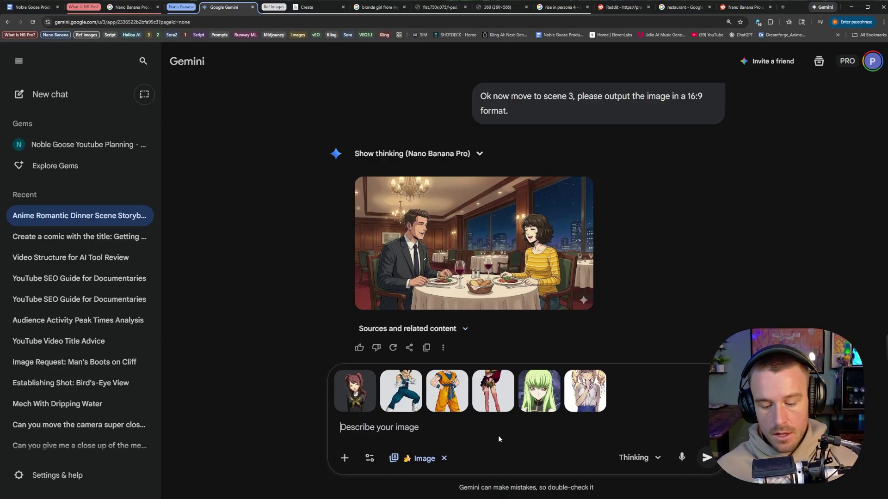
- Begin the prompt 'Please give me' and close the full-size group dinner image
text(Please give me)
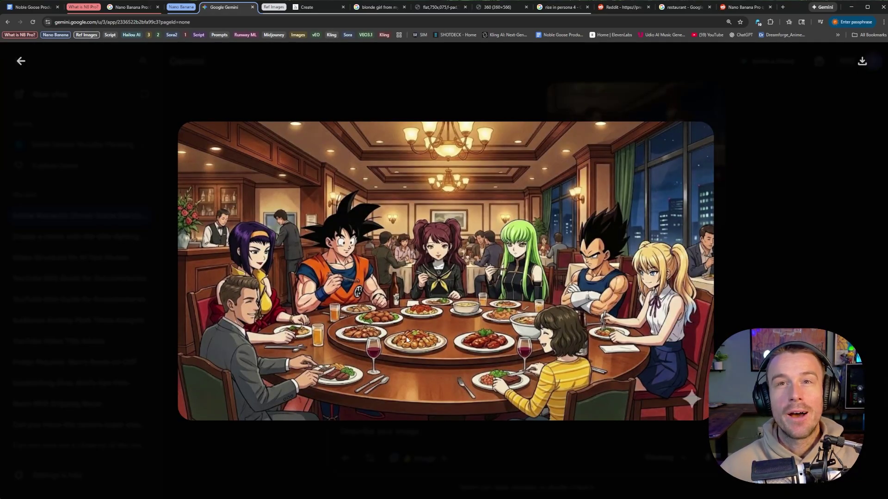
key(Escape)
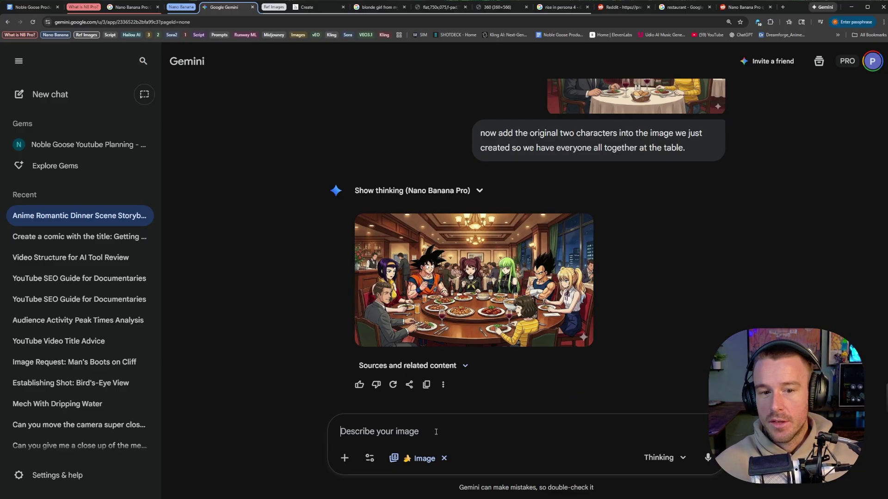
- Request a 16:9 image of the original man leaving with all female characters beside a giant Gundam
text(Have the original ma)
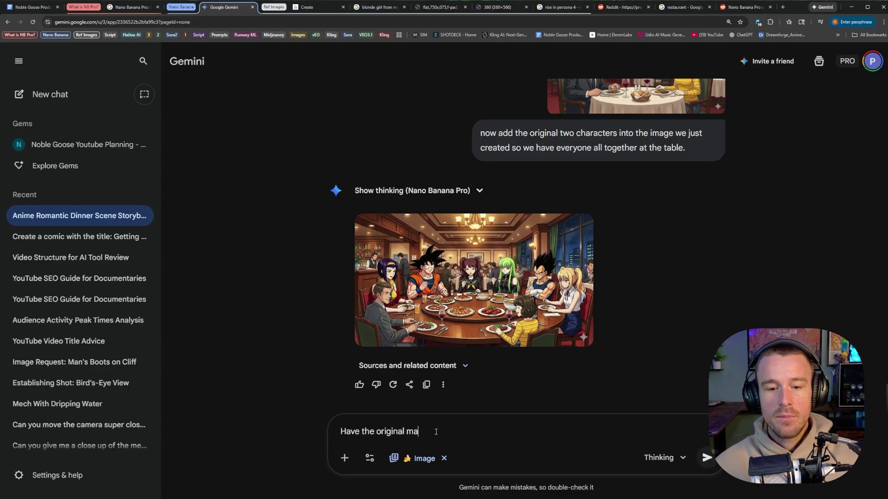
text(n from the scene leav)
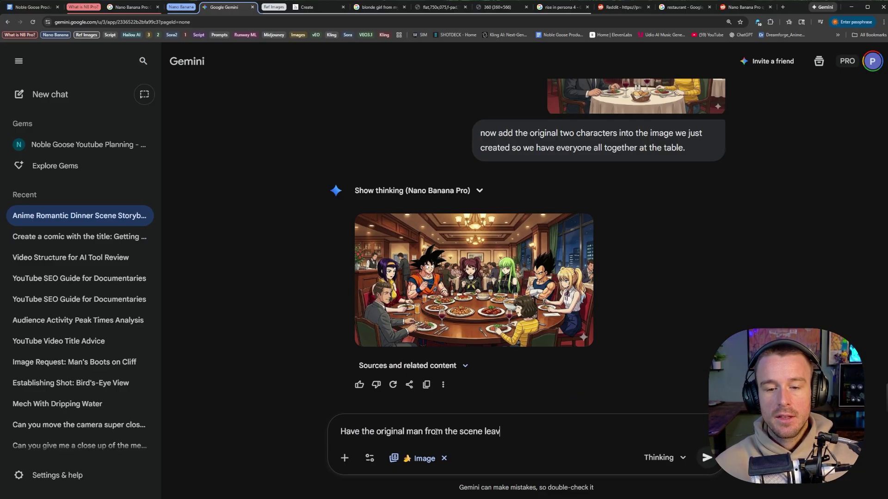
text(ing with all of the female characters in our last)
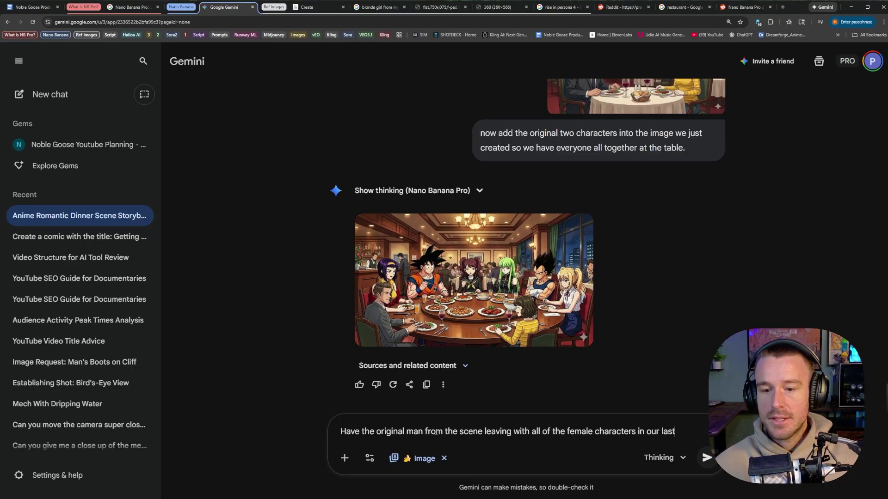
text( scene, the departure)
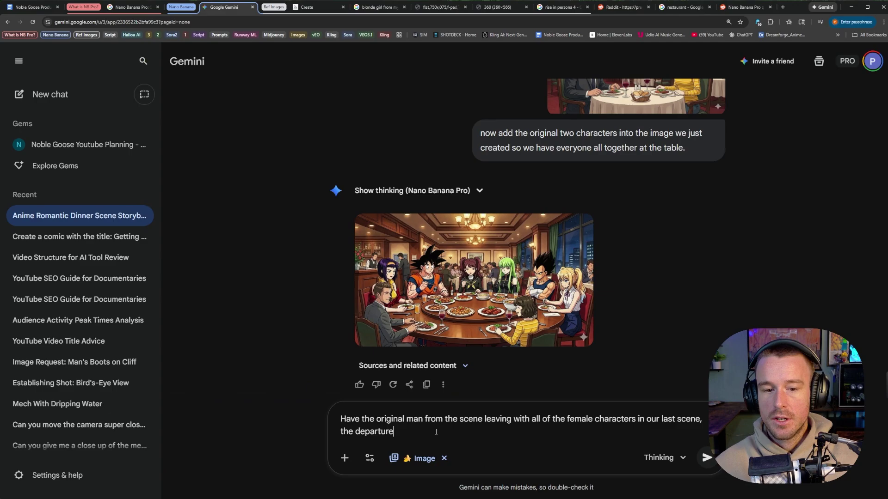
text(, and instead of a car outside it's a giant g)
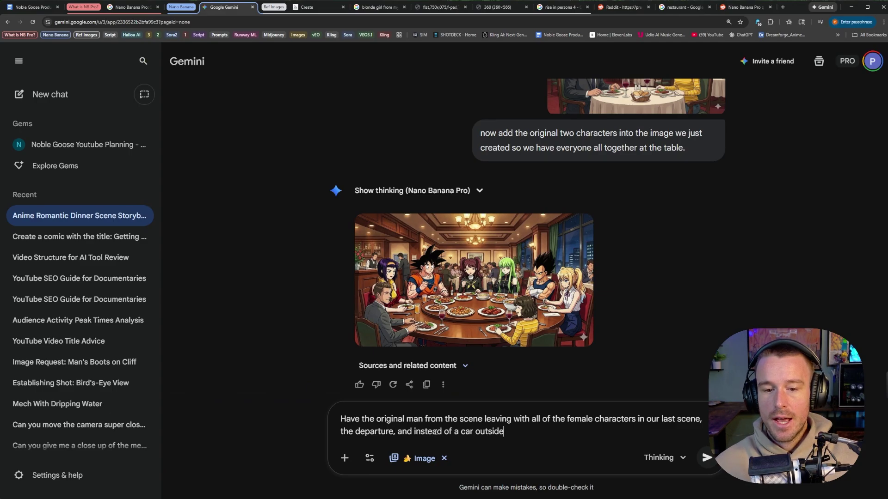
text(undam. output the image in 16:9.)
key(Return)
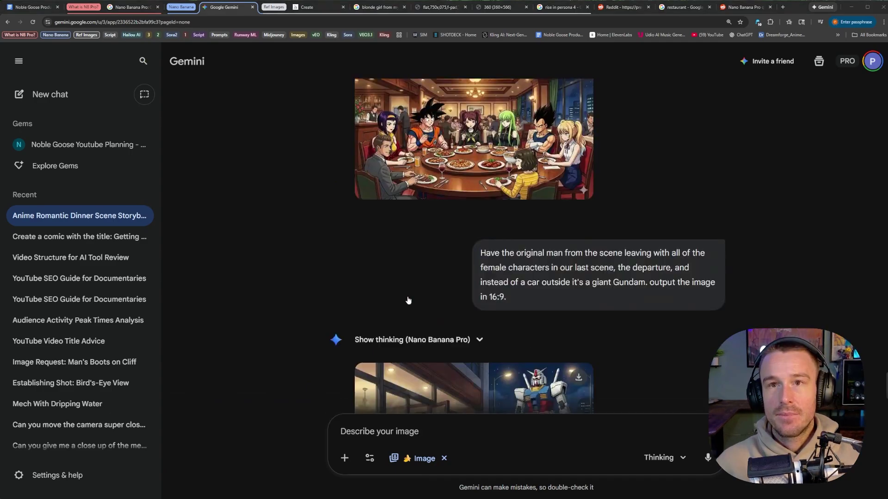
scroll(428, 299, down, 3)
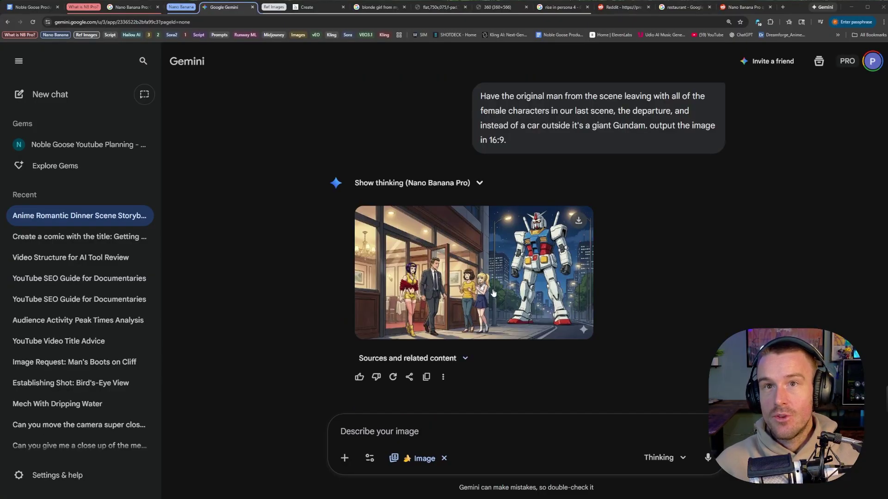
click(433, 426)
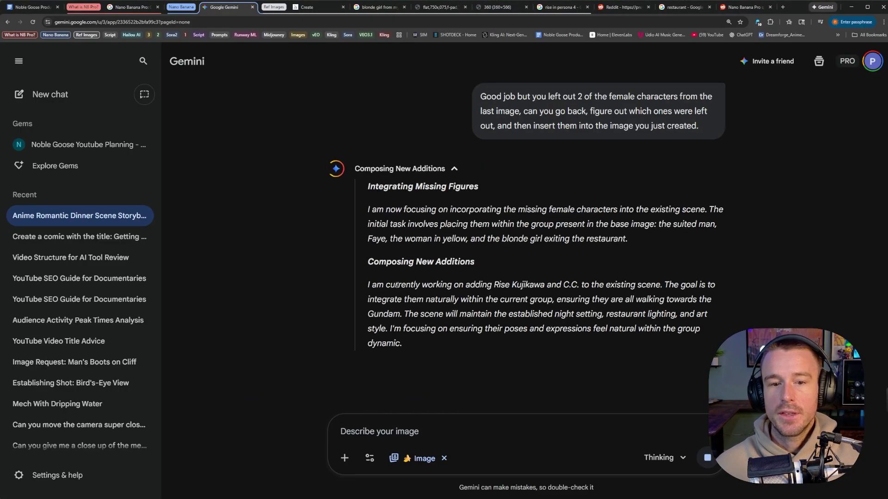
drag(365, 287, 694, 284)
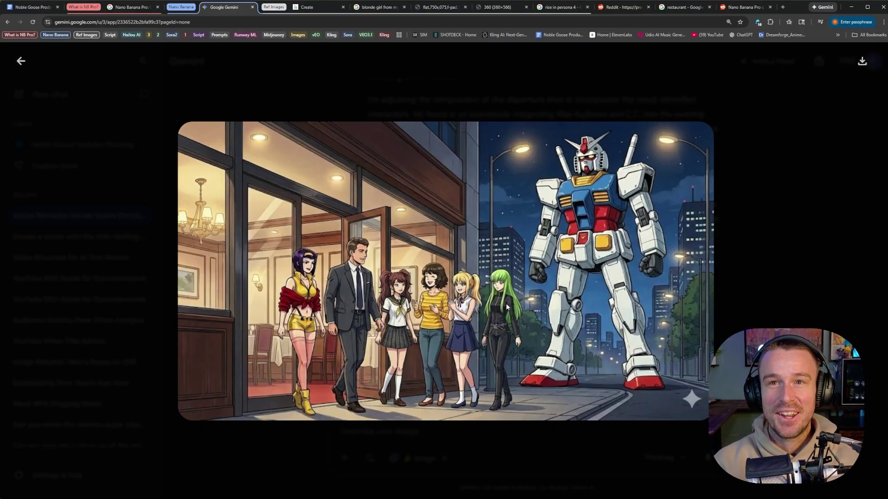
- Close the full-size Gundam departure image and scroll through the latest reply
click(791, 137)
scroll(437, 300, down, 1)
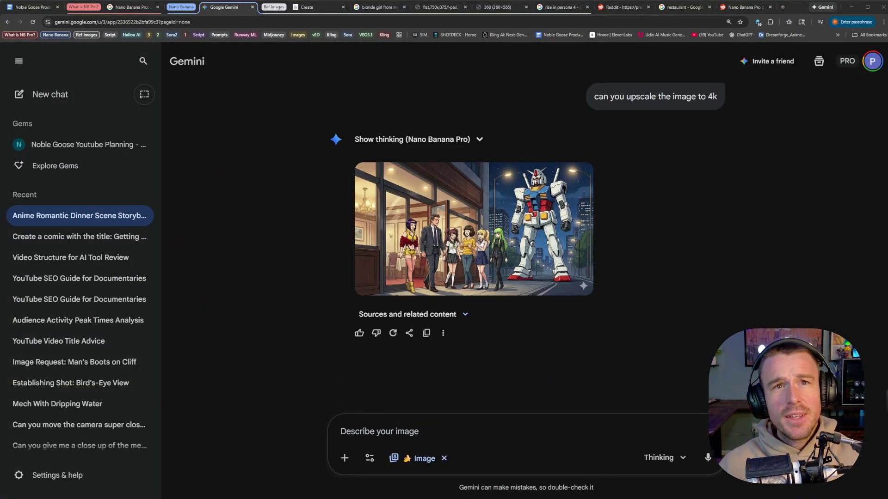
scroll(526, 231, up, 5)
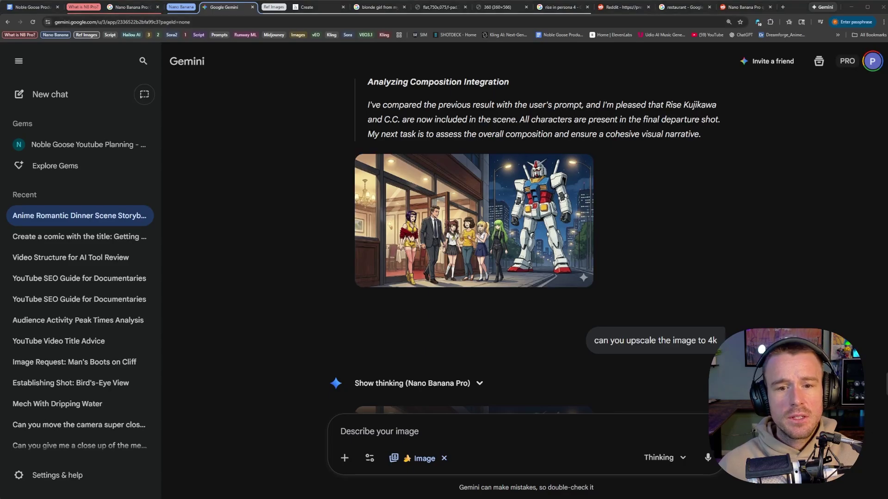